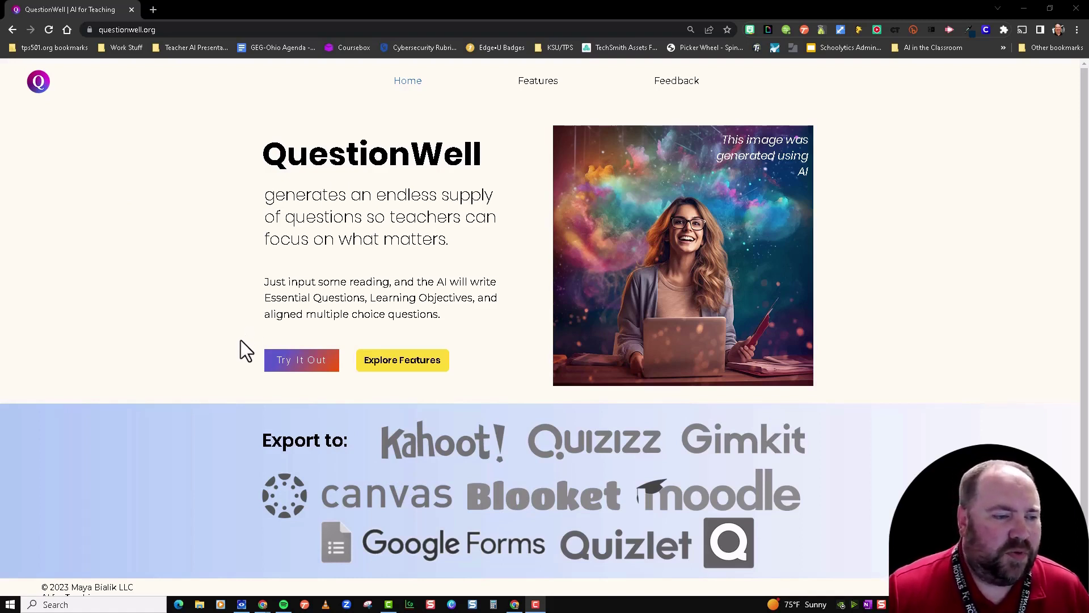
- Start the AI question generator and enter 'Bleeding Kansas' as the topic
{"action": "left_click", "coordinate": [296, 366]}
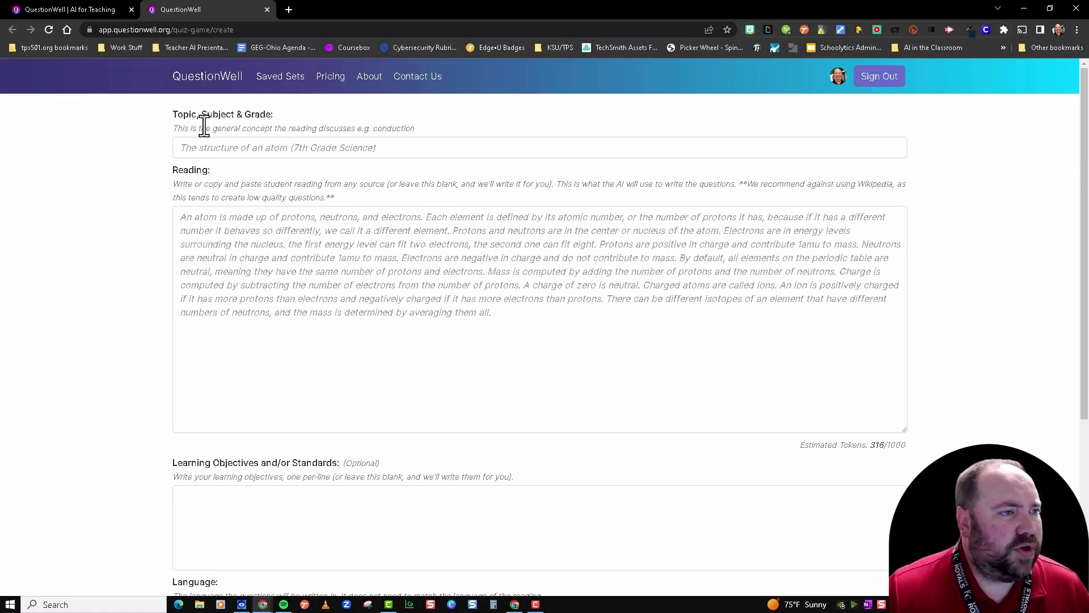
{"action": "left_click", "coordinate": [204, 149]}
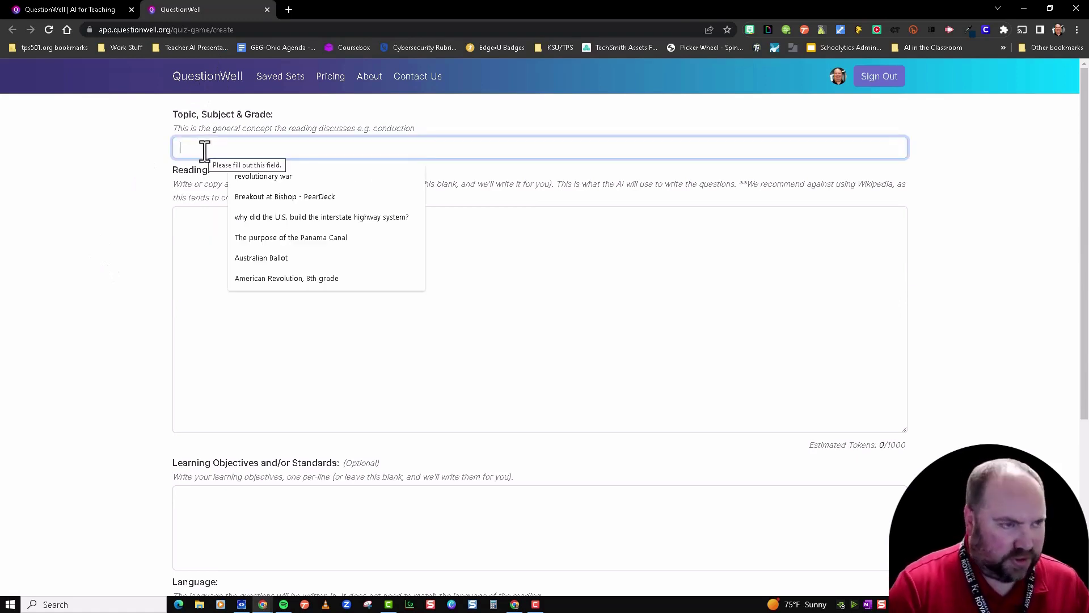
{"action": "type", "text": "Bleed"}
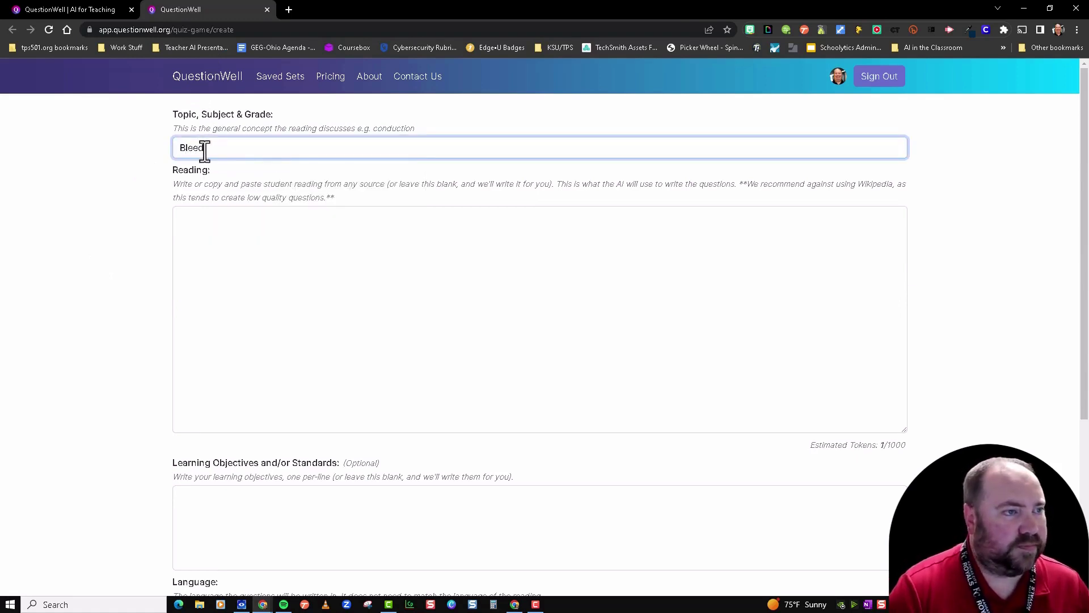
{"action": "type", "text": "ing Kansas"}
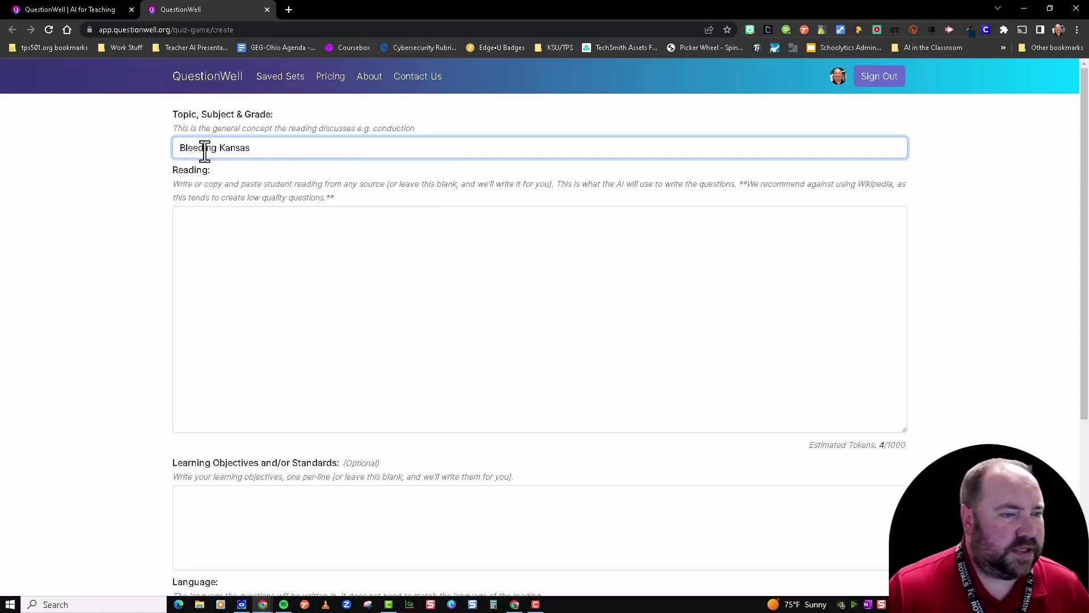
{"action": "left_click", "coordinate": [248, 302]}
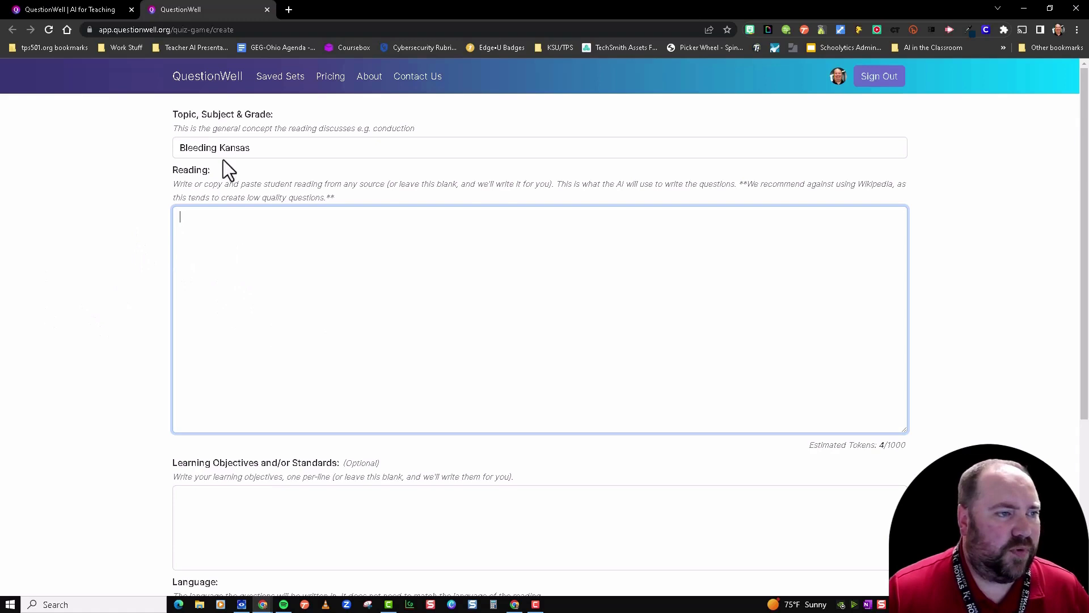
- Leave the Reading and Learning Objectives fields blank
{"action": "scroll", "coordinate": [86, 441], "scroll_direction": "down", "scroll_amount": 3}
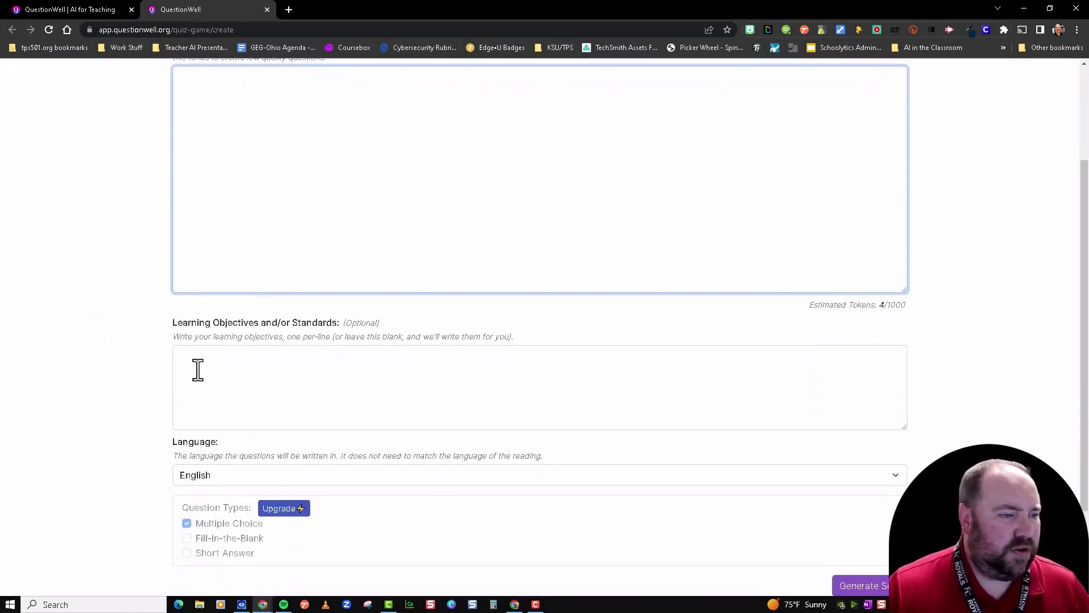
{"action": "left_click", "coordinate": [197, 371]}
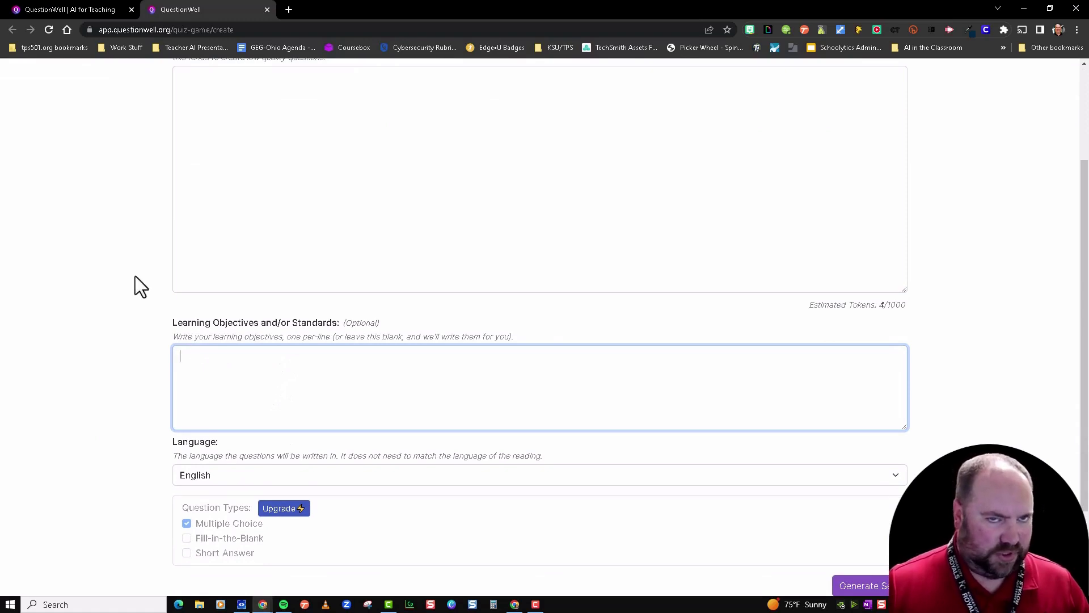
{"action": "scroll", "coordinate": [140, 287], "scroll_direction": "up", "scroll_amount": 3}
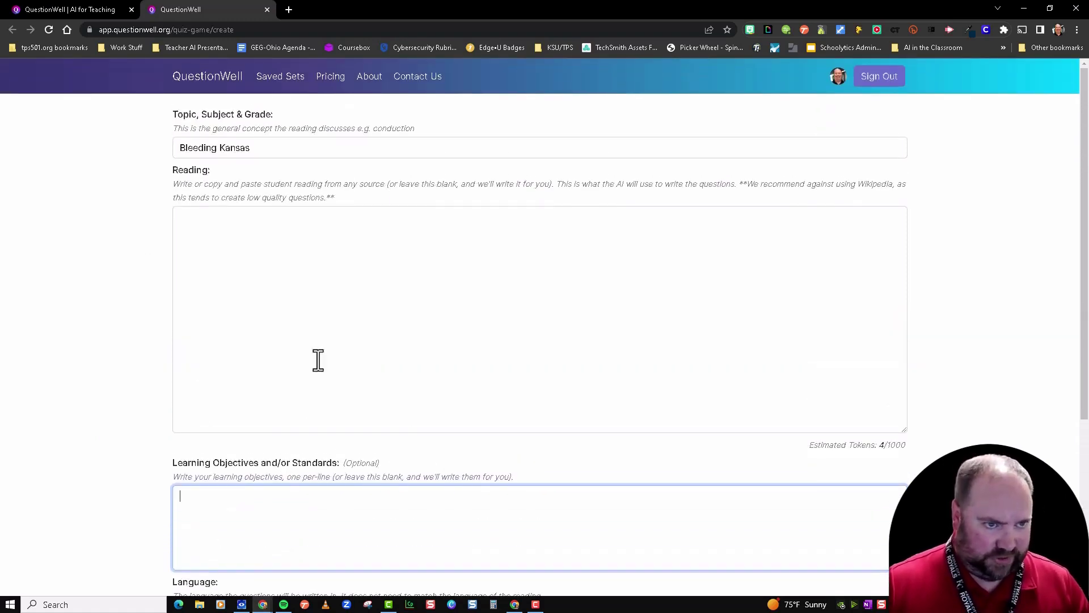
{"action": "scroll", "coordinate": [120, 340], "scroll_direction": "down", "scroll_amount": 1}
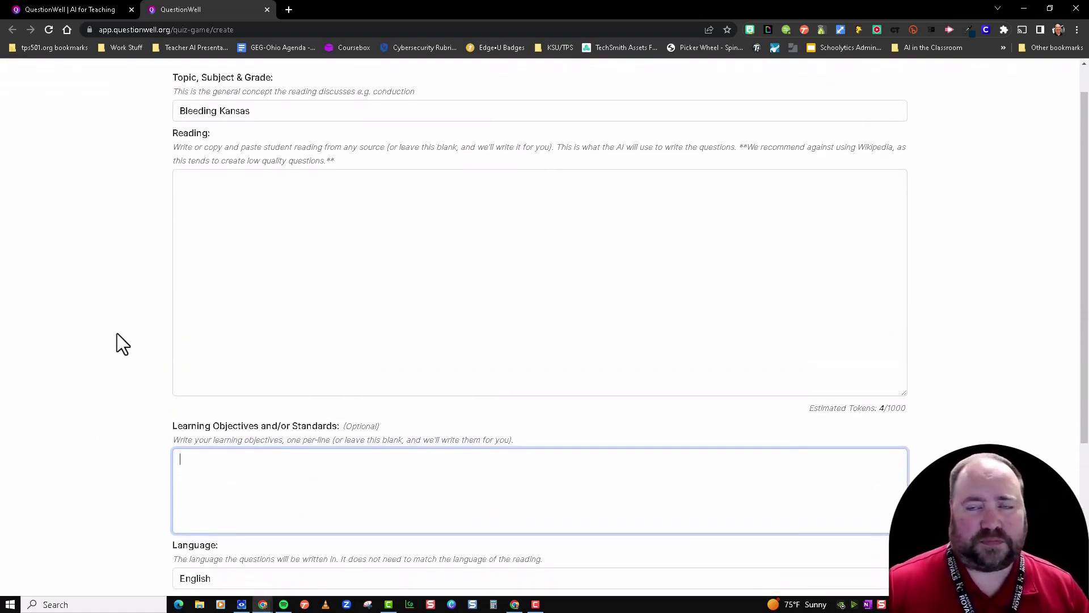
{"action": "scroll", "coordinate": [117, 335], "scroll_direction": "down", "scroll_amount": 3}
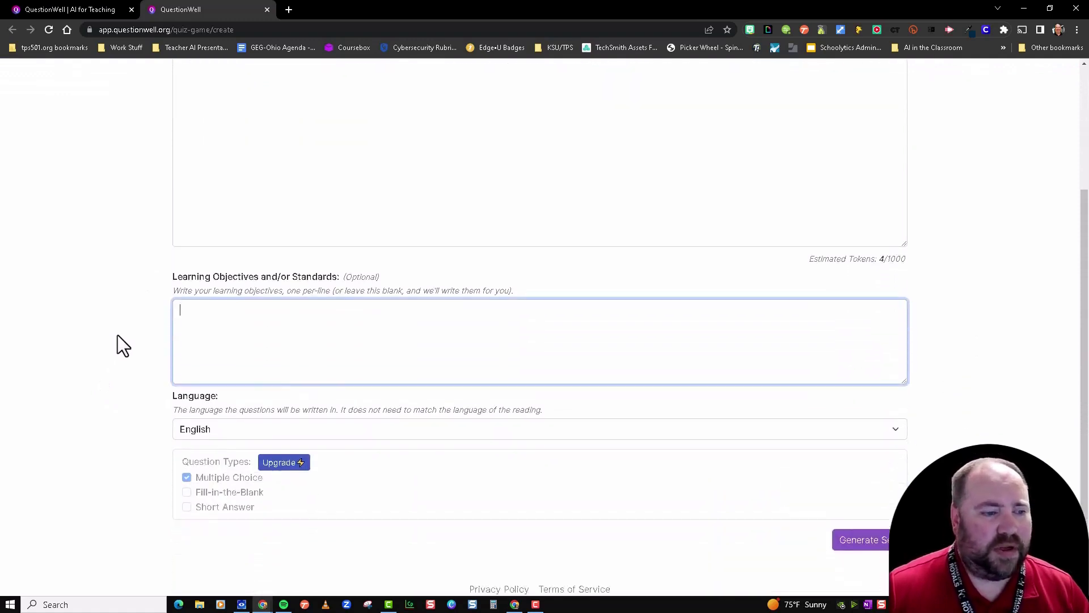
{"action": "scroll", "coordinate": [120, 340], "scroll_direction": "down", "scroll_amount": 2}
- Keep English as the question language and generate the set
{"action": "left_click", "coordinate": [246, 360]}
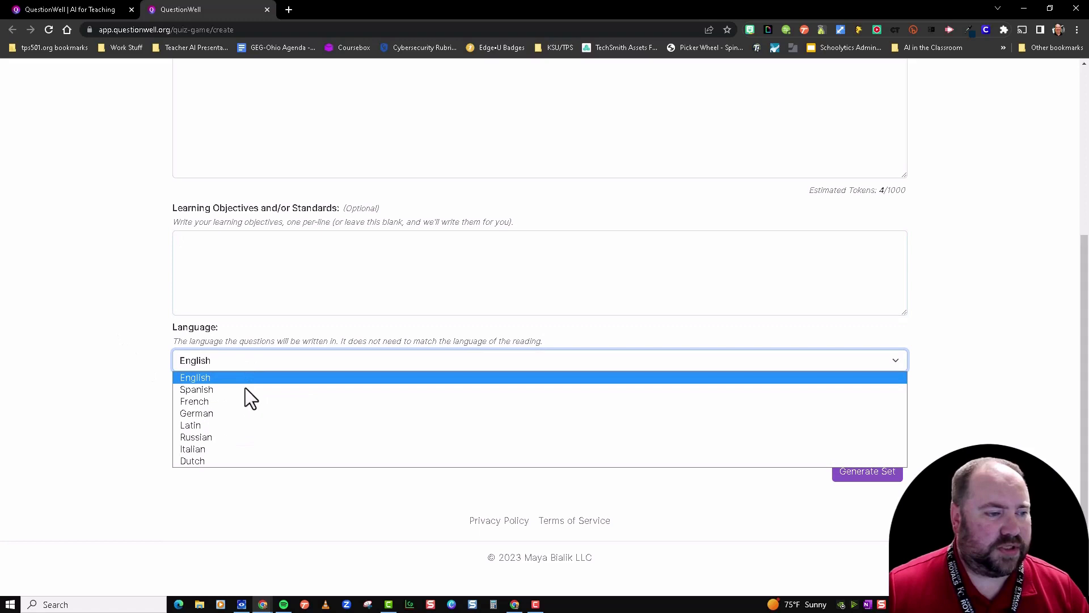
{"action": "left_click", "coordinate": [183, 484]}
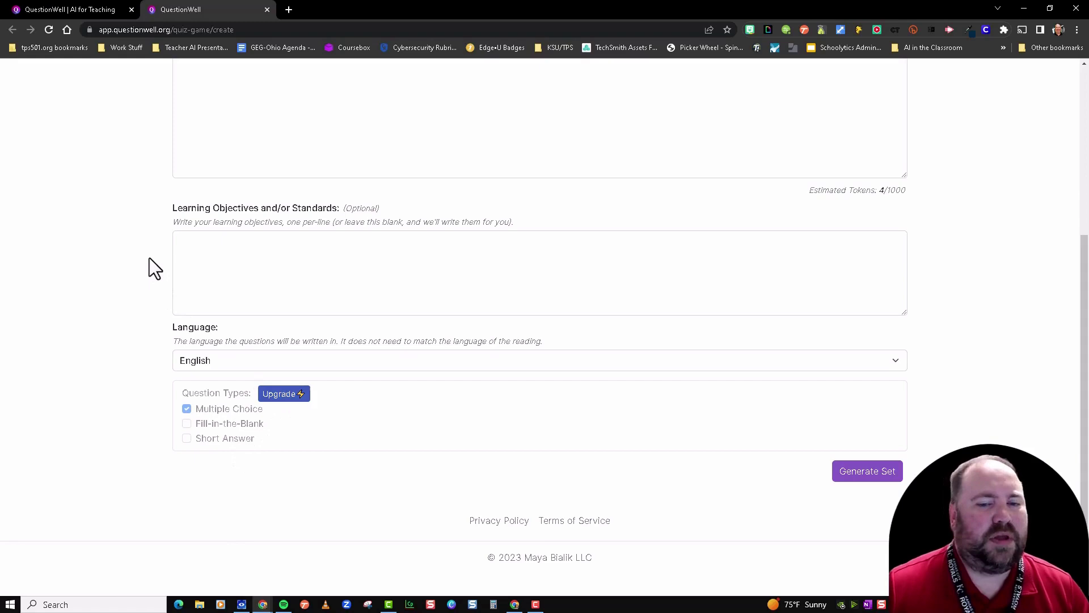
{"action": "scroll", "coordinate": [280, 359], "scroll_direction": "up", "scroll_amount": 2}
{"action": "scroll", "coordinate": [265, 201], "scroll_direction": "up", "scroll_amount": 3}
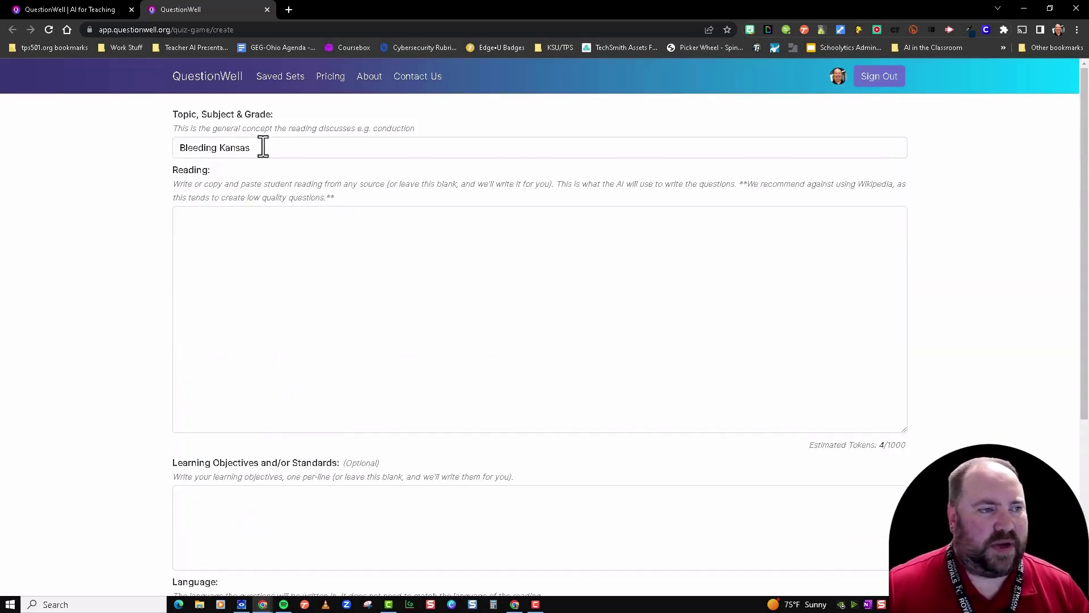
{"action": "scroll", "coordinate": [438, 370], "scroll_direction": "down", "scroll_amount": 5}
{"action": "left_click", "coordinate": [885, 476]}
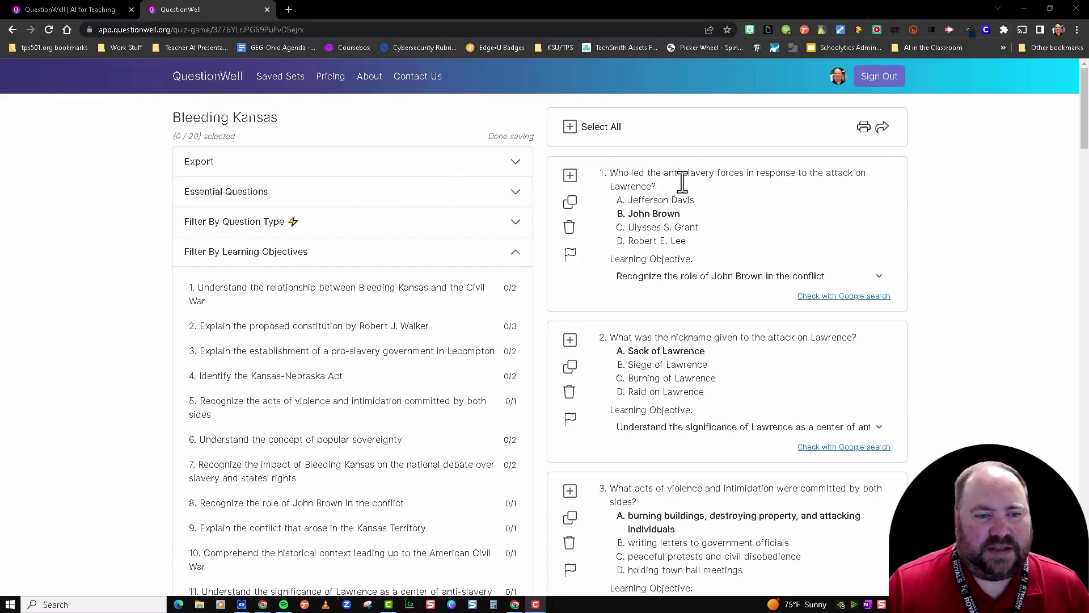
- Scroll through questions 1–20 with their answers and objectives, then return to the top
{"action": "scroll", "coordinate": [548, 233], "scroll_direction": "down", "scroll_amount": 15}
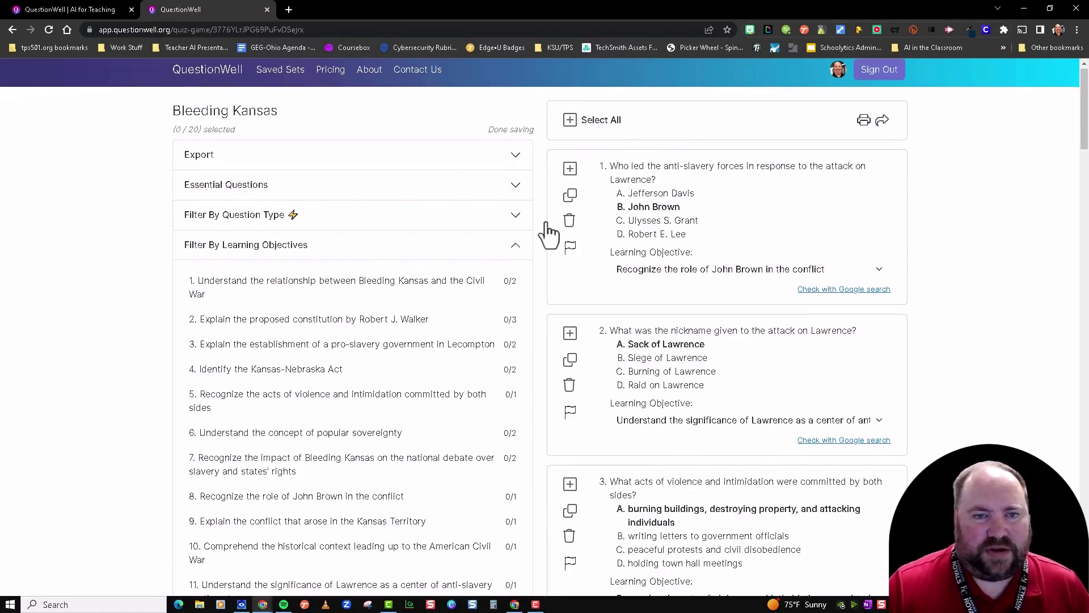
{"action": "scroll", "coordinate": [931, 250], "scroll_direction": "down", "scroll_amount": 20}
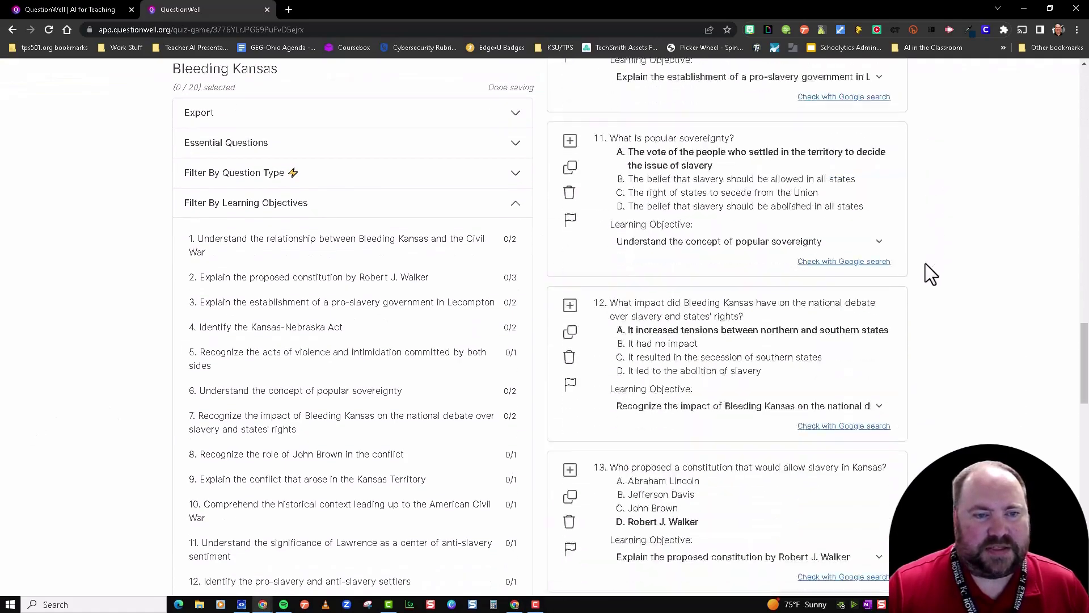
{"action": "scroll", "coordinate": [923, 288], "scroll_direction": "down", "scroll_amount": 4}
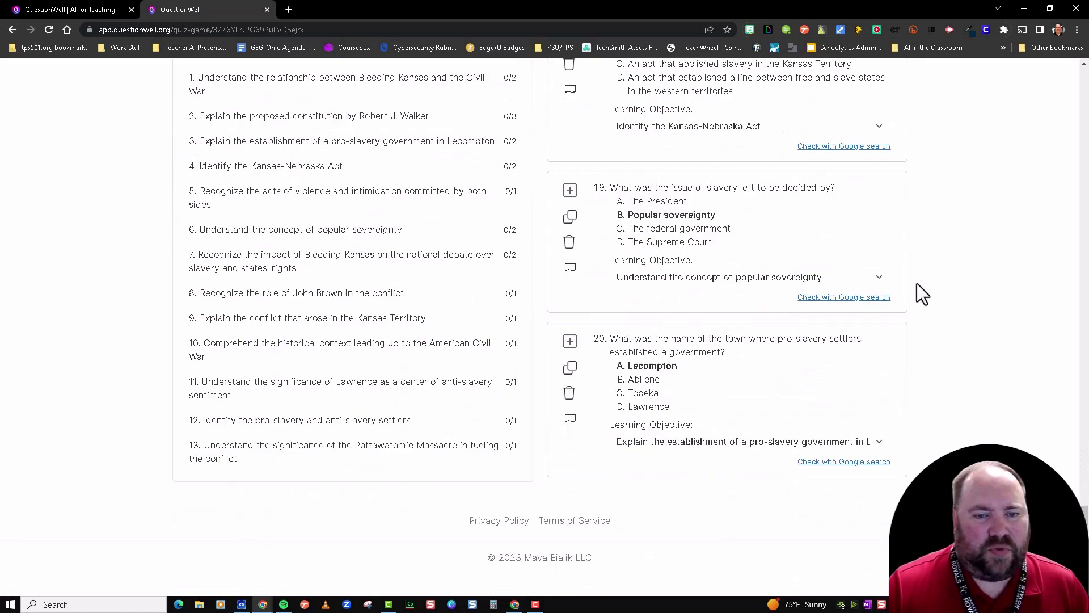
{"action": "scroll", "coordinate": [922, 286], "scroll_direction": "up", "scroll_amount": 20}
{"action": "scroll", "coordinate": [917, 284], "scroll_direction": "up", "scroll_amount": 10}
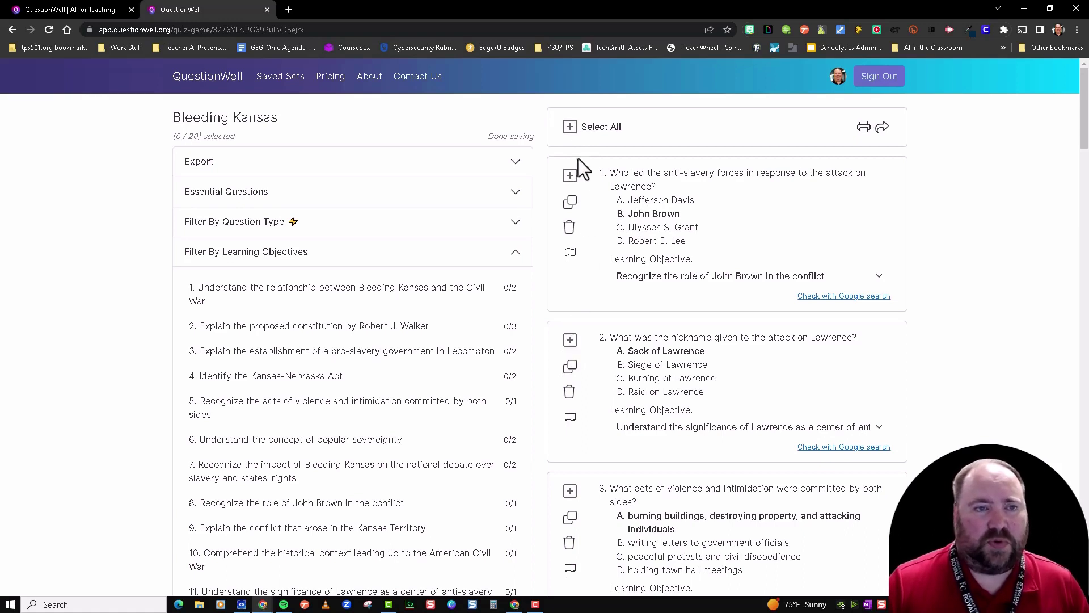
- Select all 20 questions and check question 1's John Brown objective, leaving it unchanged
{"action": "left_click", "coordinate": [570, 127]}
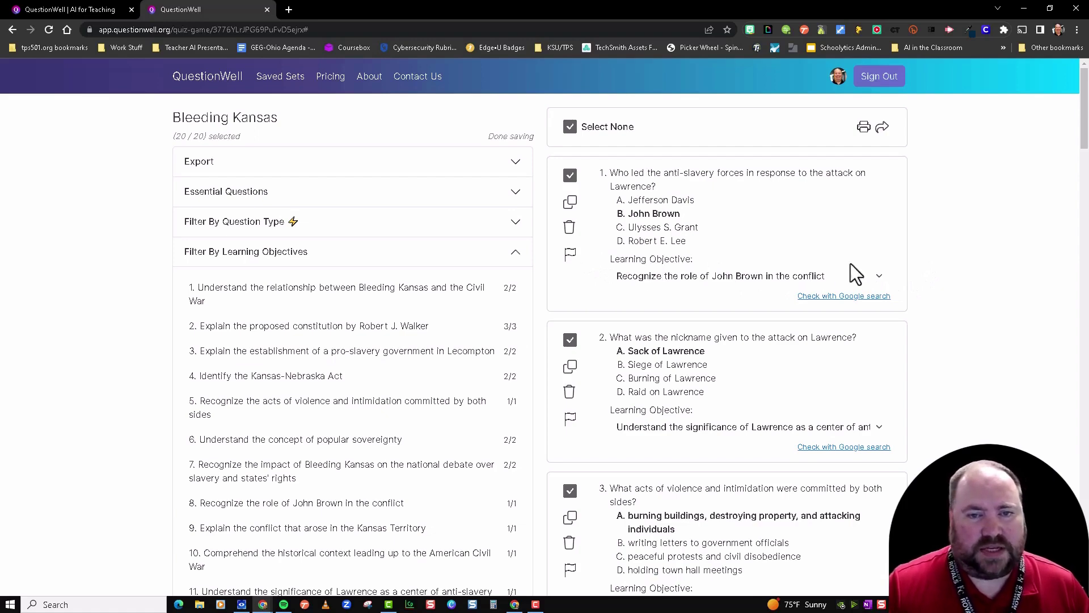
{"action": "left_click", "coordinate": [879, 277]}
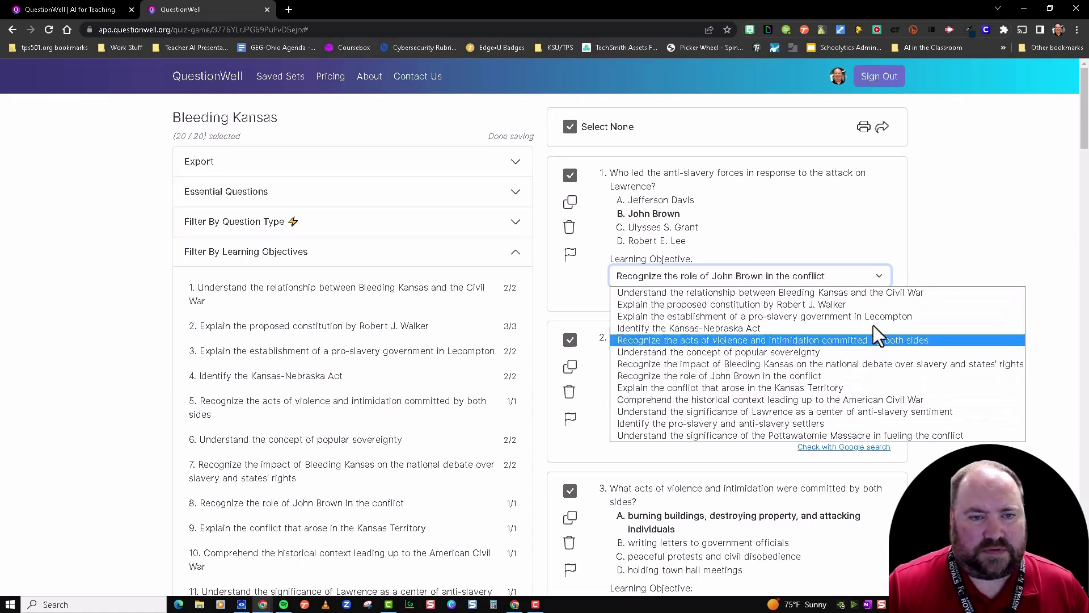
{"action": "left_click", "coordinate": [889, 234]}
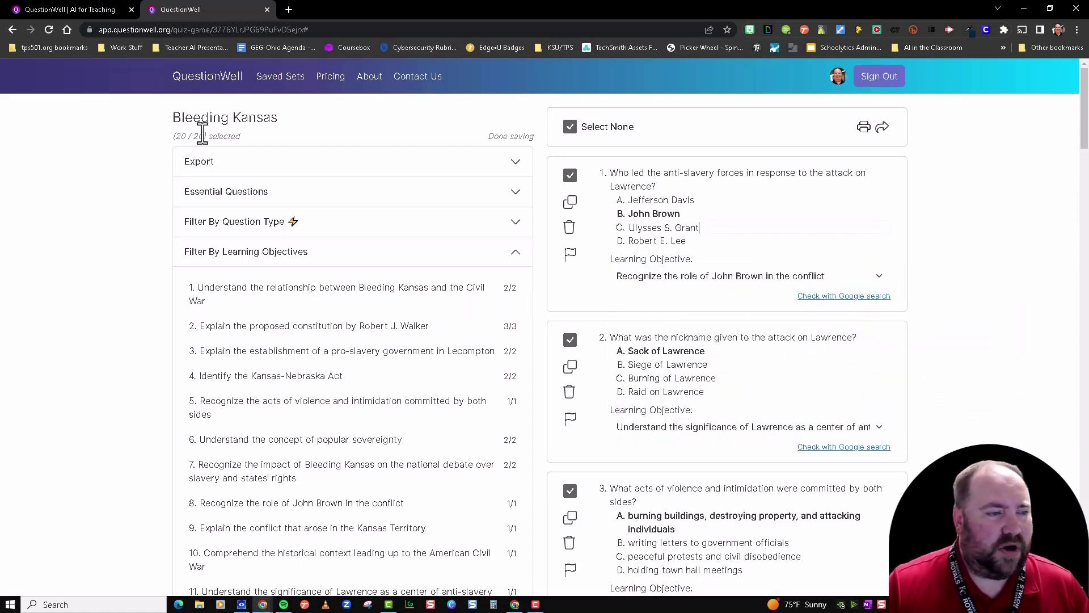
- Expand the export options, browse the formats without choosing one, then collapse them
{"action": "left_click", "coordinate": [207, 171]}
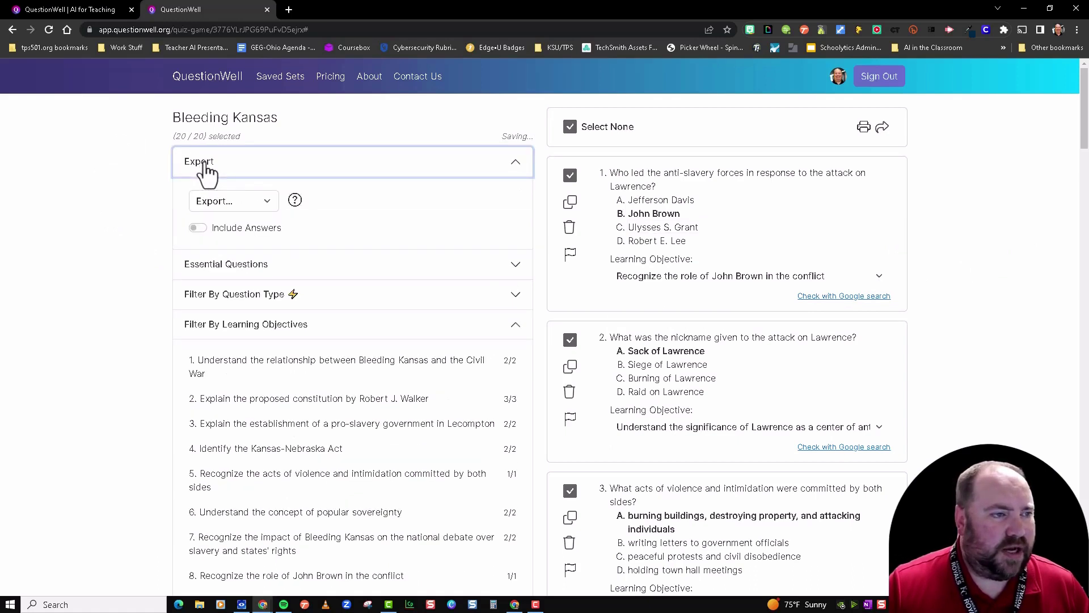
{"action": "left_click", "coordinate": [210, 202]}
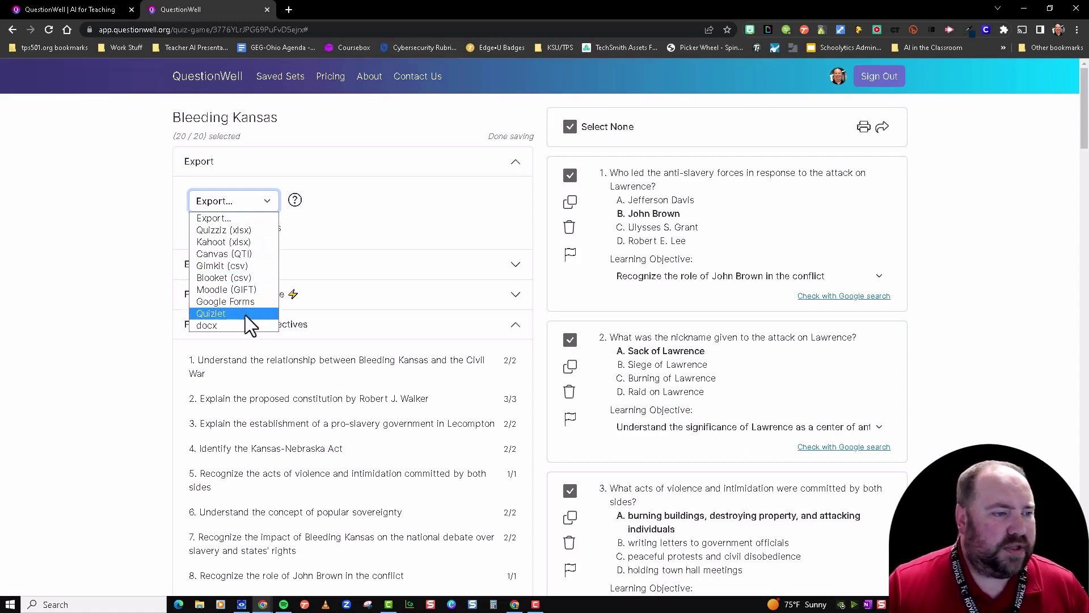
{"action": "left_click", "coordinate": [100, 199]}
{"action": "left_click", "coordinate": [207, 198]}
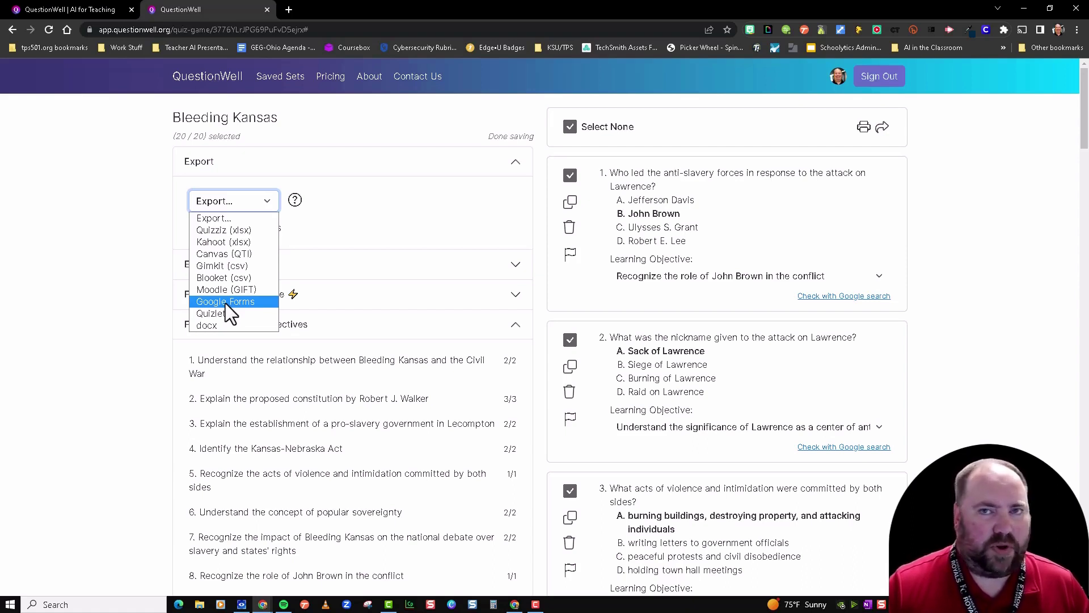
{"action": "left_click", "coordinate": [133, 231]}
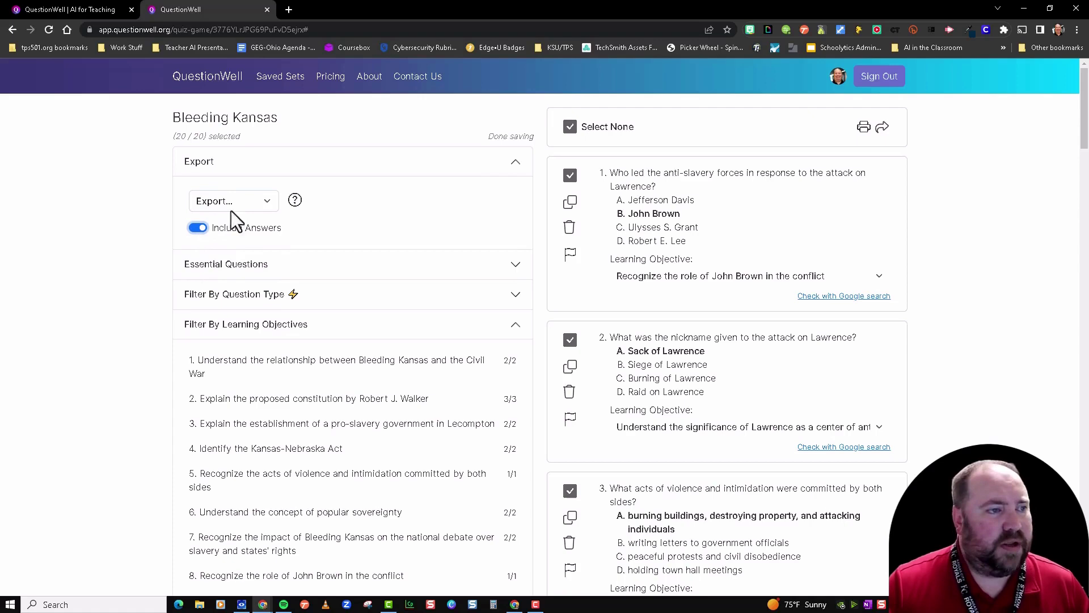
{"action": "left_click", "coordinate": [514, 164]}
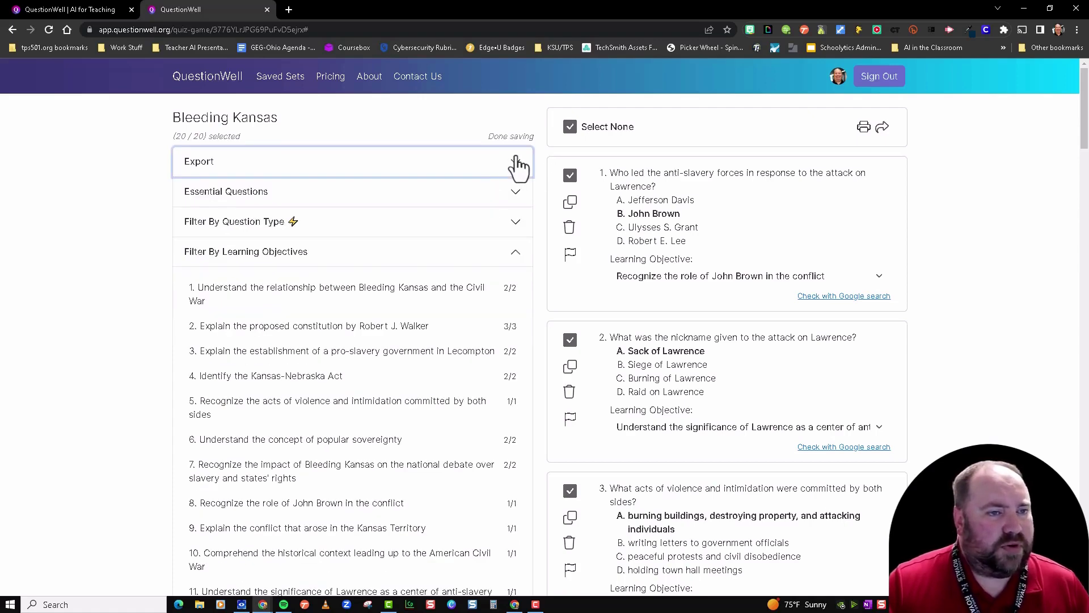
- Expand the Essential Questions list, look through it, and collapse it again
{"action": "left_click", "coordinate": [514, 195]}
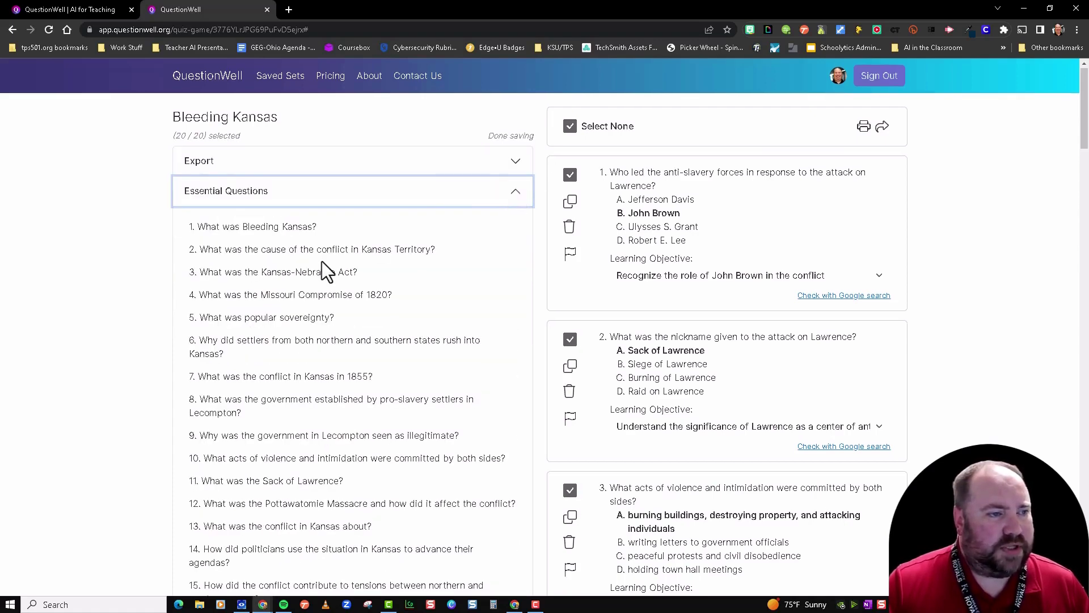
{"action": "scroll", "coordinate": [327, 270], "scroll_direction": "down", "scroll_amount": 1}
{"action": "scroll", "coordinate": [325, 270], "scroll_direction": "down", "scroll_amount": 2}
{"action": "left_click", "coordinate": [271, 183]}
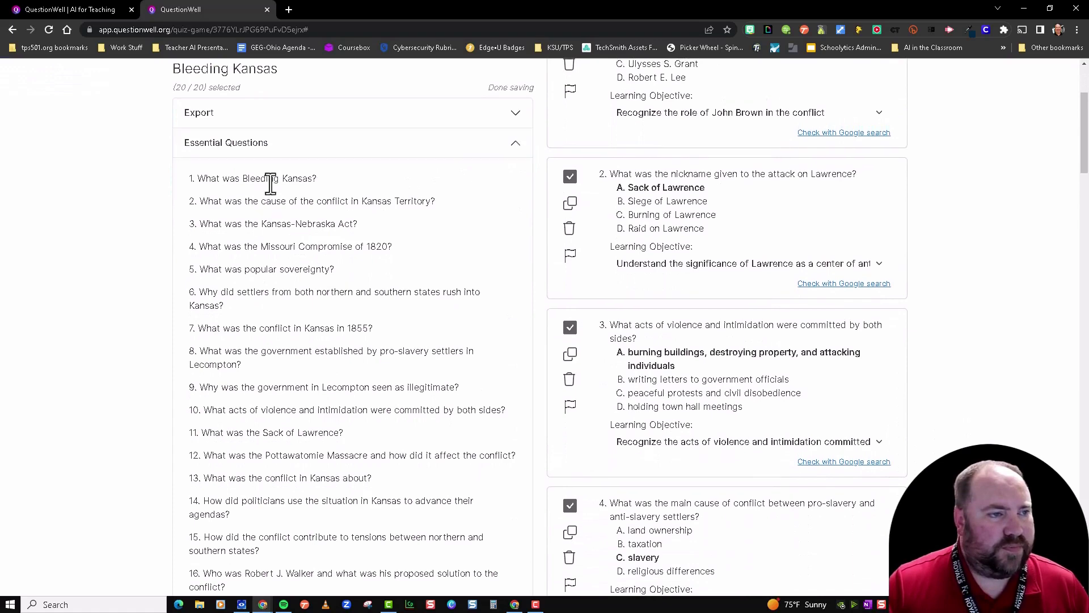
{"action": "left_click", "coordinate": [274, 149]}
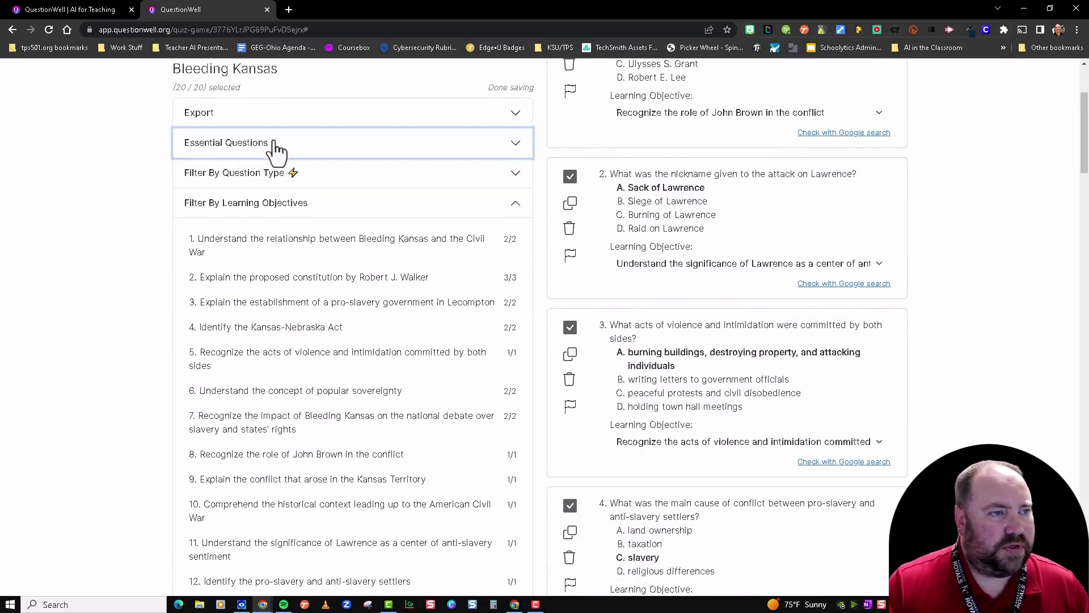
- Expand and collapse the Filter By Question Type section
{"action": "left_click", "coordinate": [264, 180]}
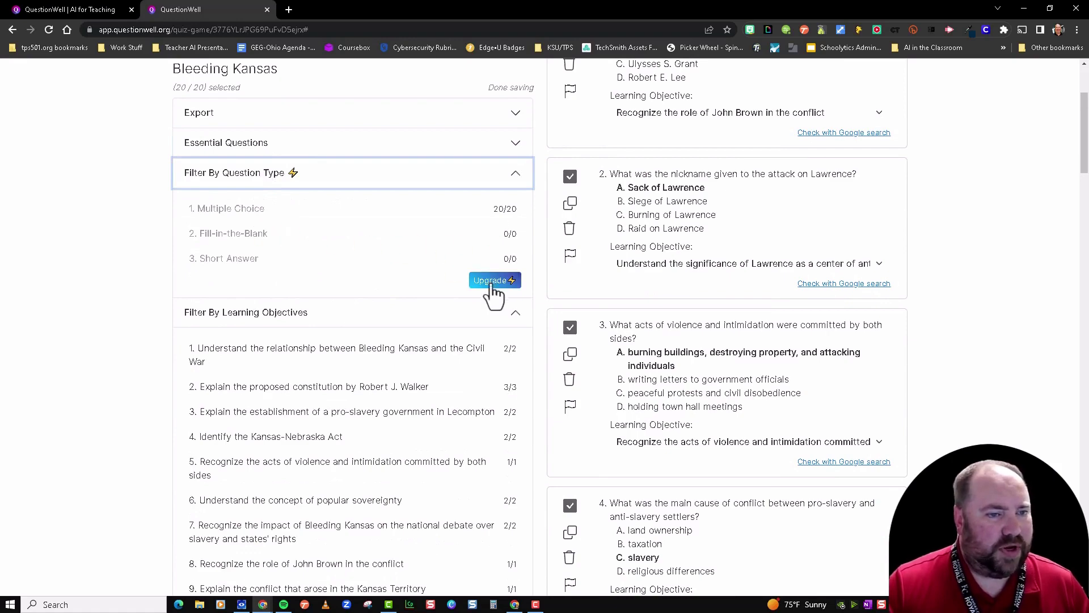
{"action": "left_click", "coordinate": [295, 181]}
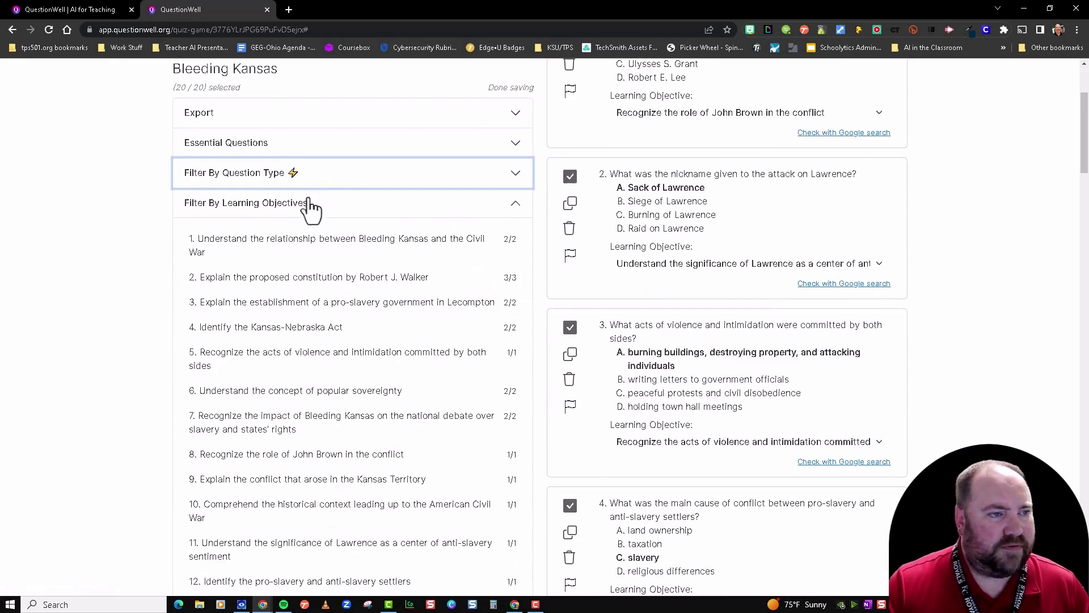
{"action": "scroll", "coordinate": [293, 223], "scroll_direction": "down", "scroll_amount": 1}
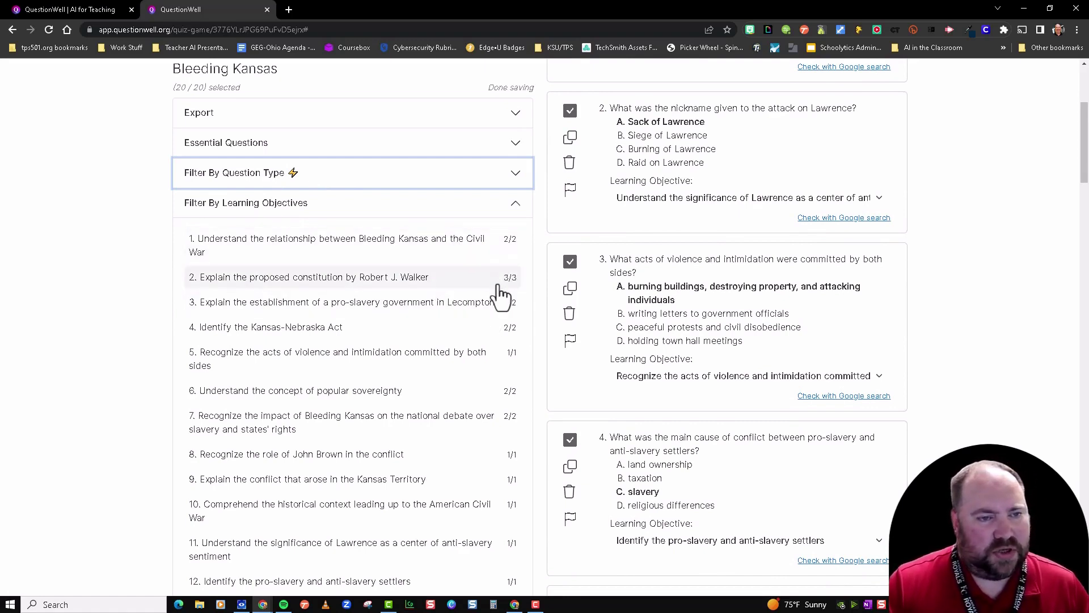
- Collapse the objectives list and choose Google Forms as the export format
{"action": "left_click", "coordinate": [337, 200]}
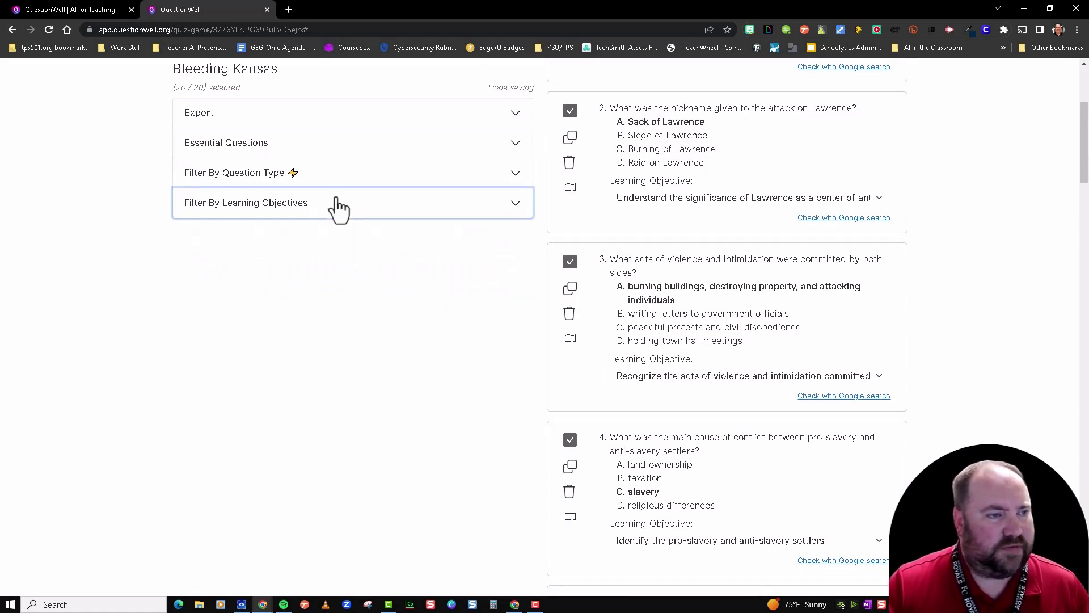
{"action": "scroll", "coordinate": [343, 232], "scroll_direction": "up", "scroll_amount": 3}
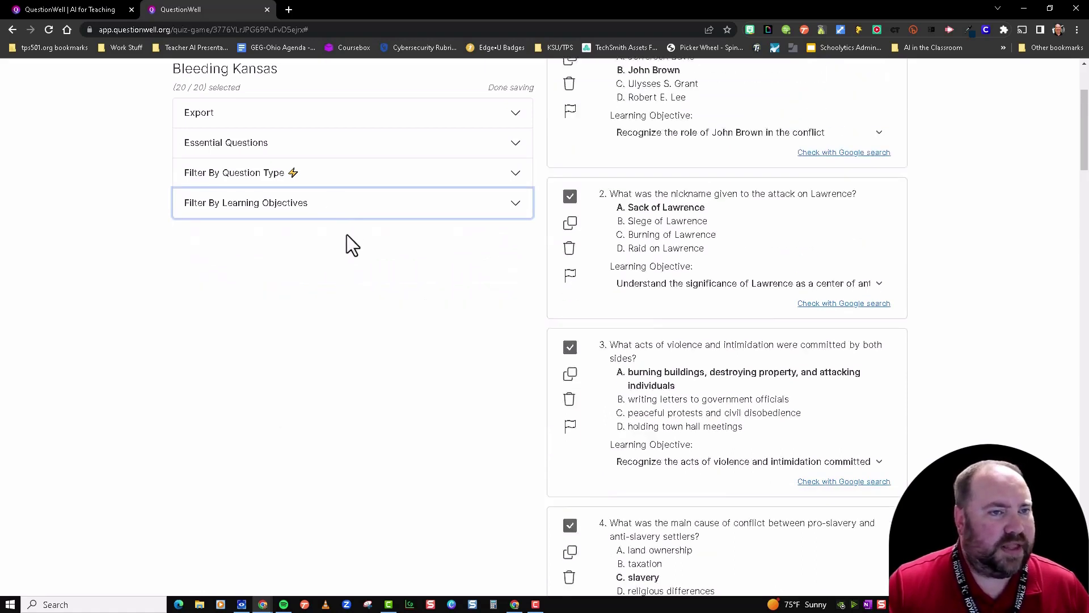
{"action": "left_click", "coordinate": [240, 118]}
{"action": "left_click", "coordinate": [240, 150]}
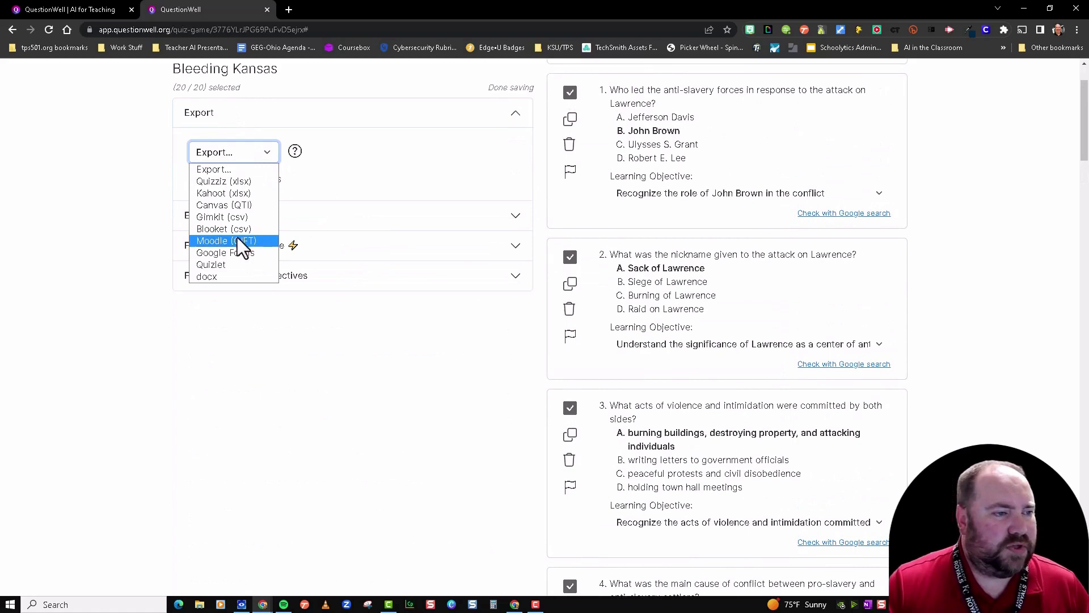
{"action": "left_click", "coordinate": [244, 249]}
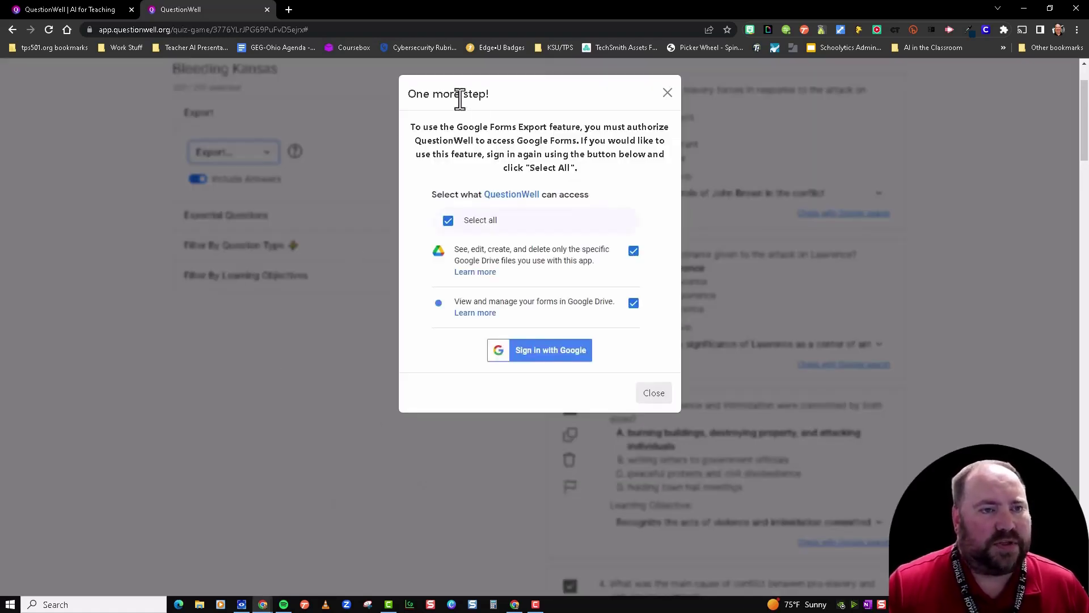
- Sign in with Google, pick the account, and grant QuestionWell access to Forms
{"action": "left_click", "coordinate": [555, 353]}
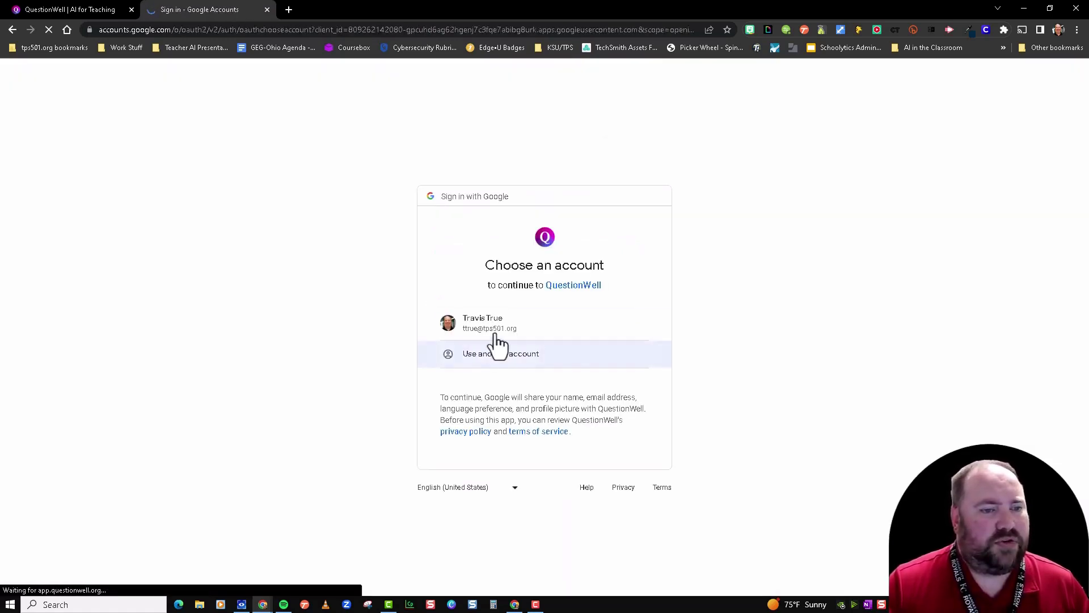
{"action": "left_click", "coordinate": [491, 329]}
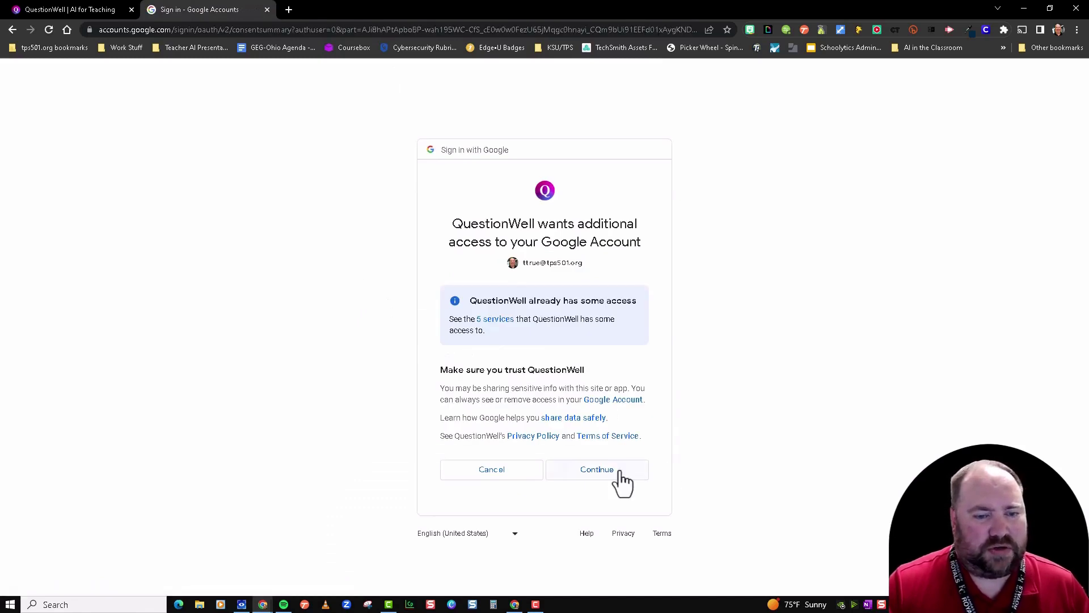
{"action": "left_click", "coordinate": [618, 470]}
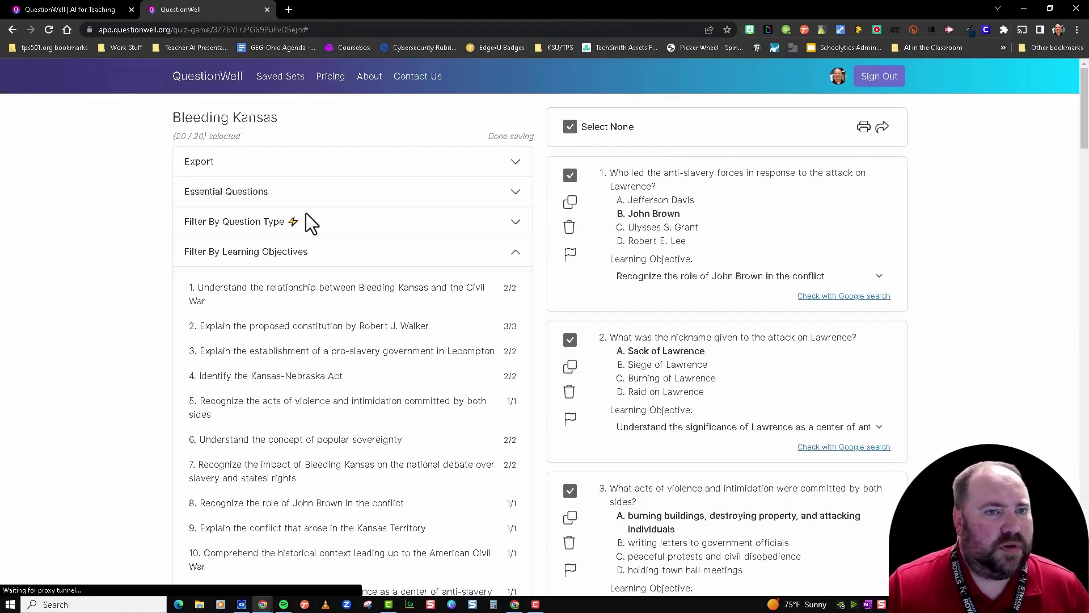
- Turn on Include Answers, export the 20 questions to Google Forms, and view the new form
{"action": "left_click", "coordinate": [202, 171]}
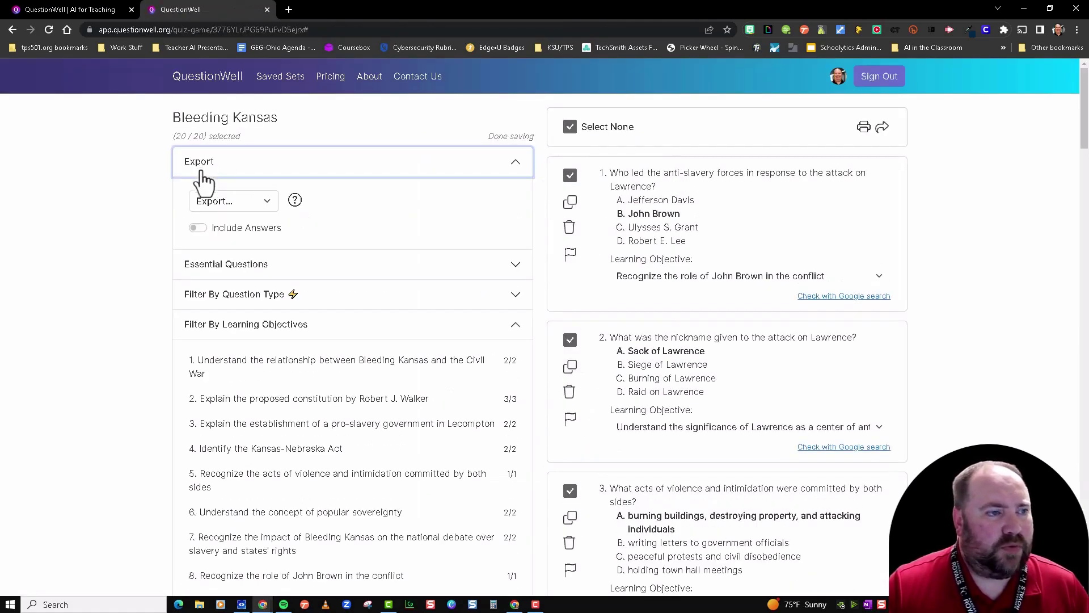
{"action": "left_click", "coordinate": [202, 230]}
{"action": "left_click", "coordinate": [215, 204]}
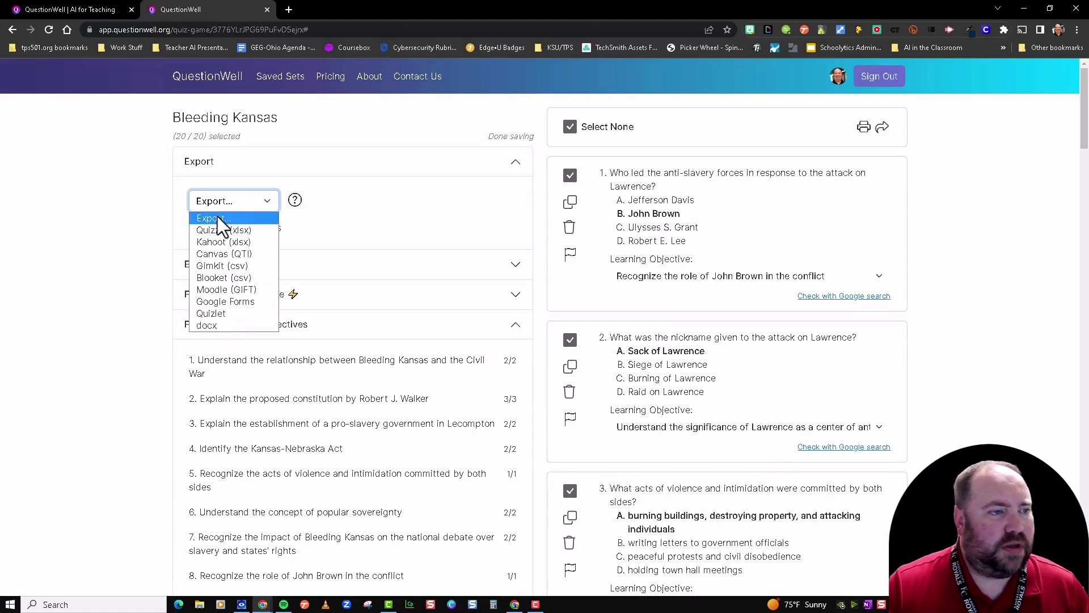
{"action": "left_click", "coordinate": [216, 305]}
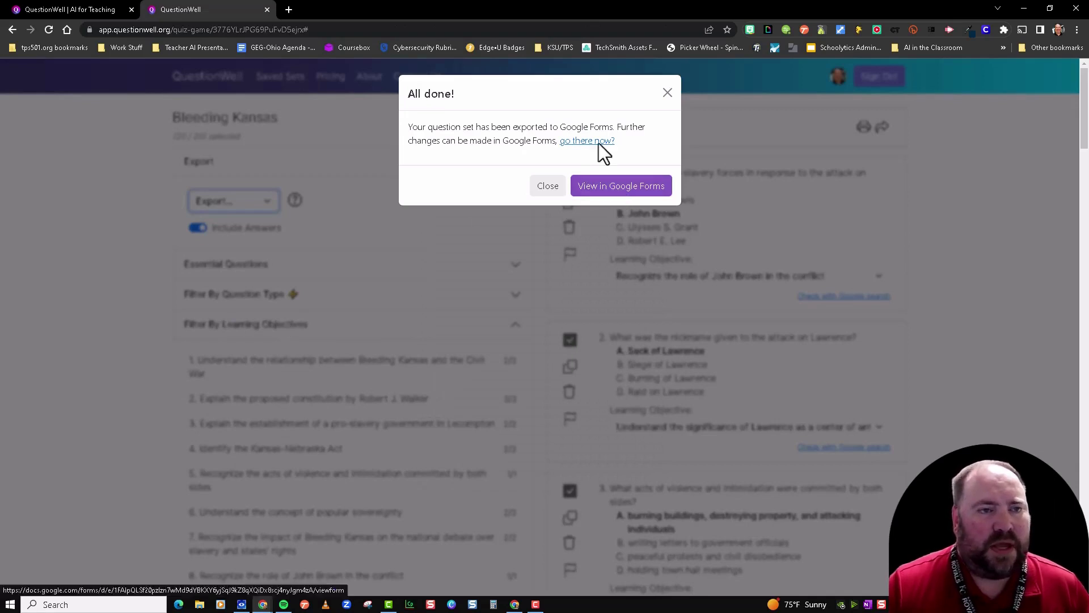
{"action": "left_click", "coordinate": [613, 192]}
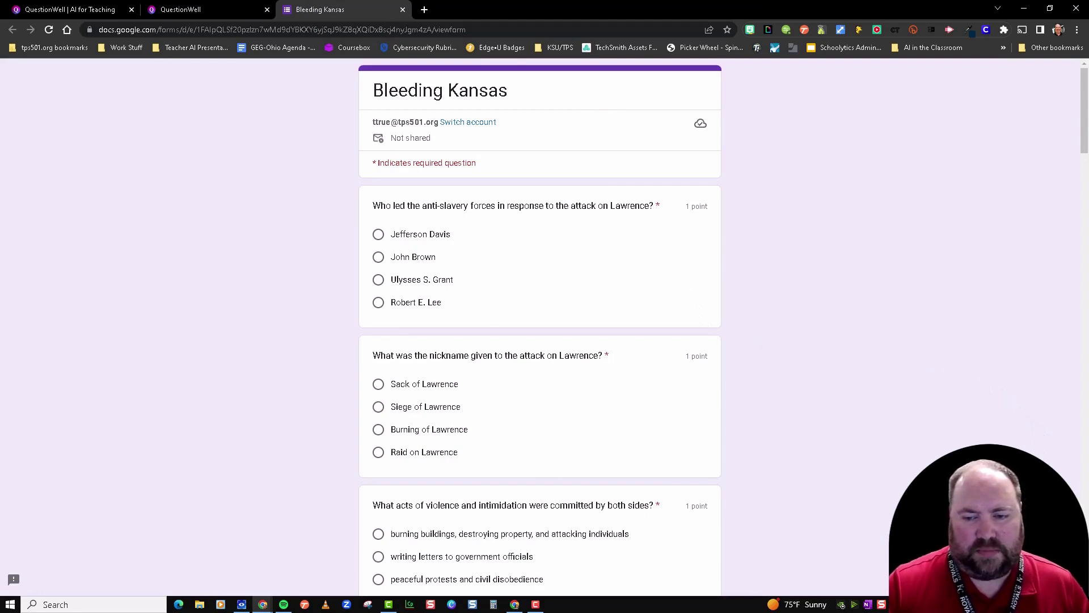
- Open question 1's answer key showing John Brown correct for 1 point, without adding feedback
{"action": "left_click", "coordinate": [1077, 582]}
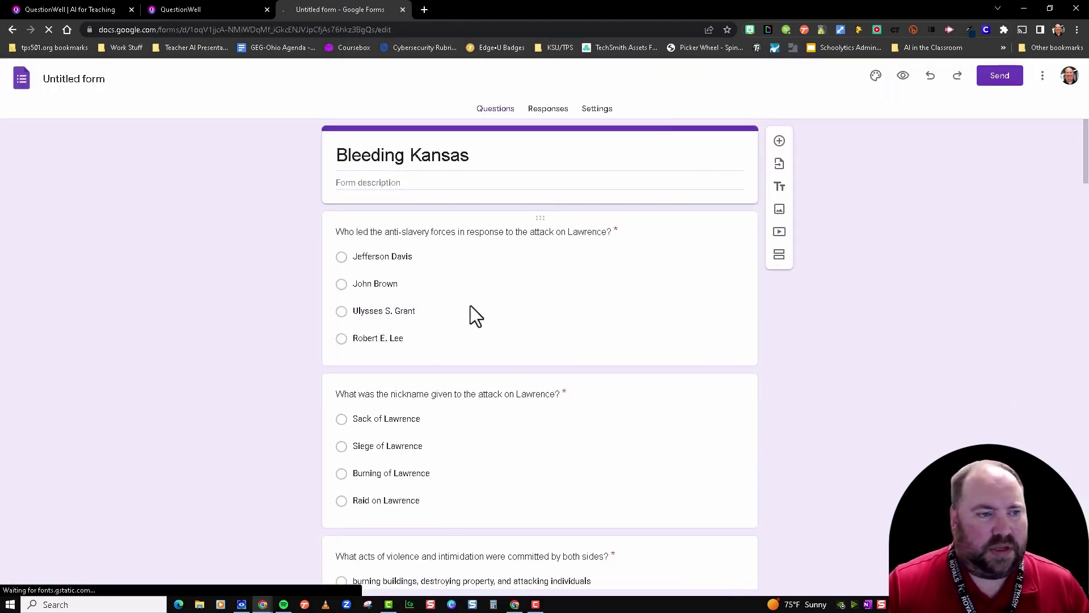
{"action": "left_click", "coordinate": [467, 300]}
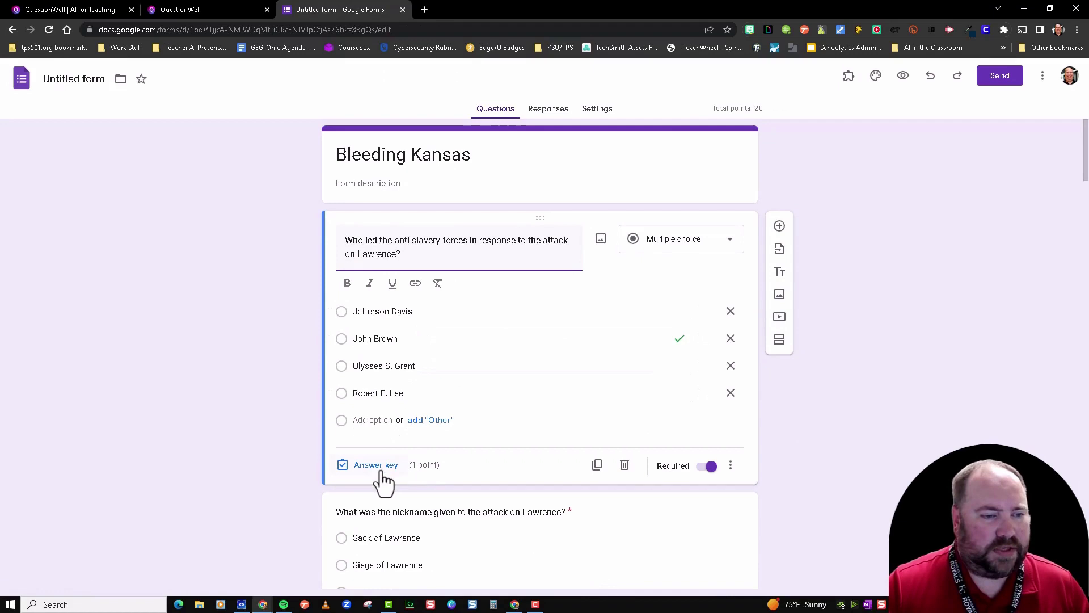
{"action": "left_click", "coordinate": [386, 466]}
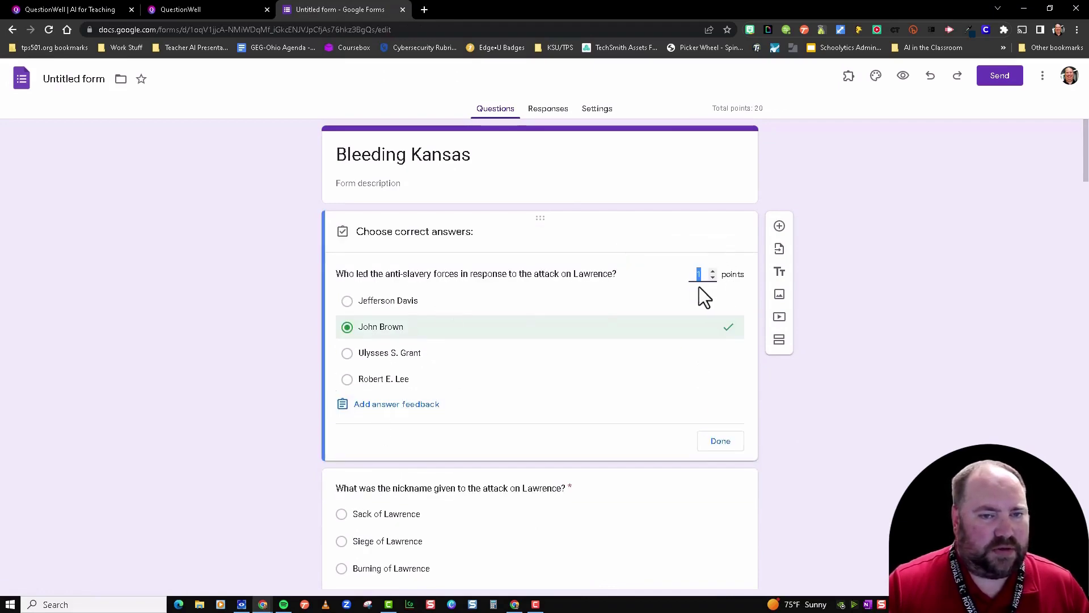
{"action": "left_click", "coordinate": [359, 404]}
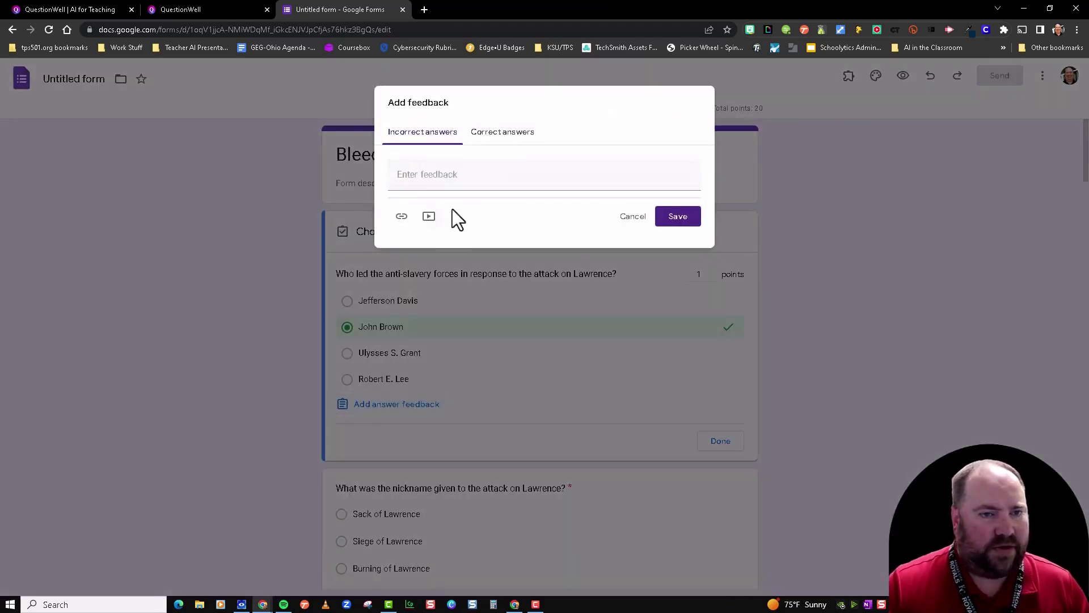
{"action": "left_click", "coordinate": [637, 217]}
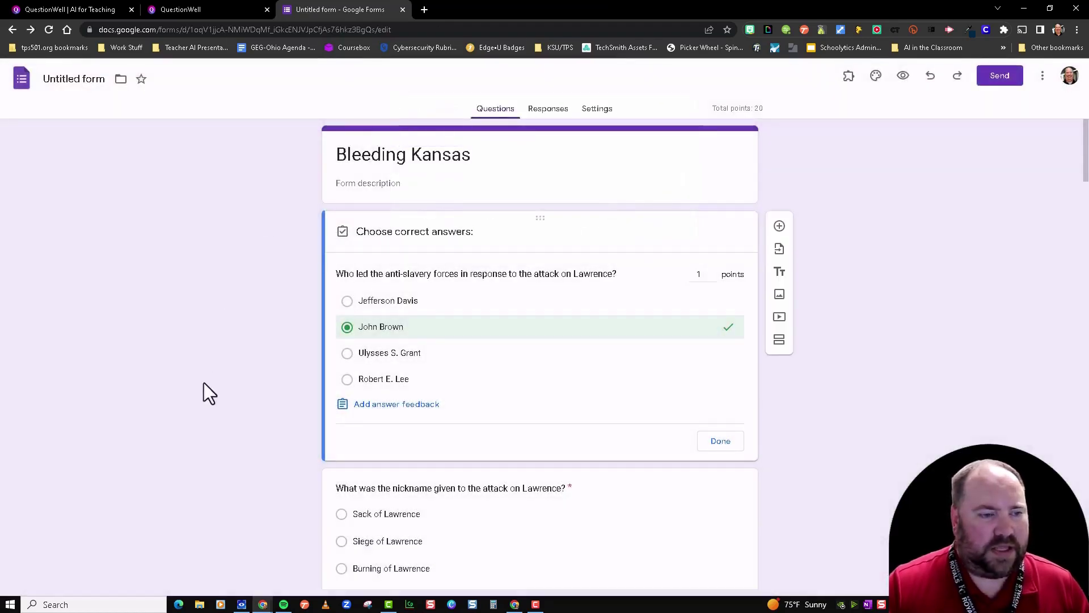
- Switch to the QuestionWell 'All done' tab, then to the questionwell.org homepage tab
{"action": "left_click", "coordinate": [193, 9]}
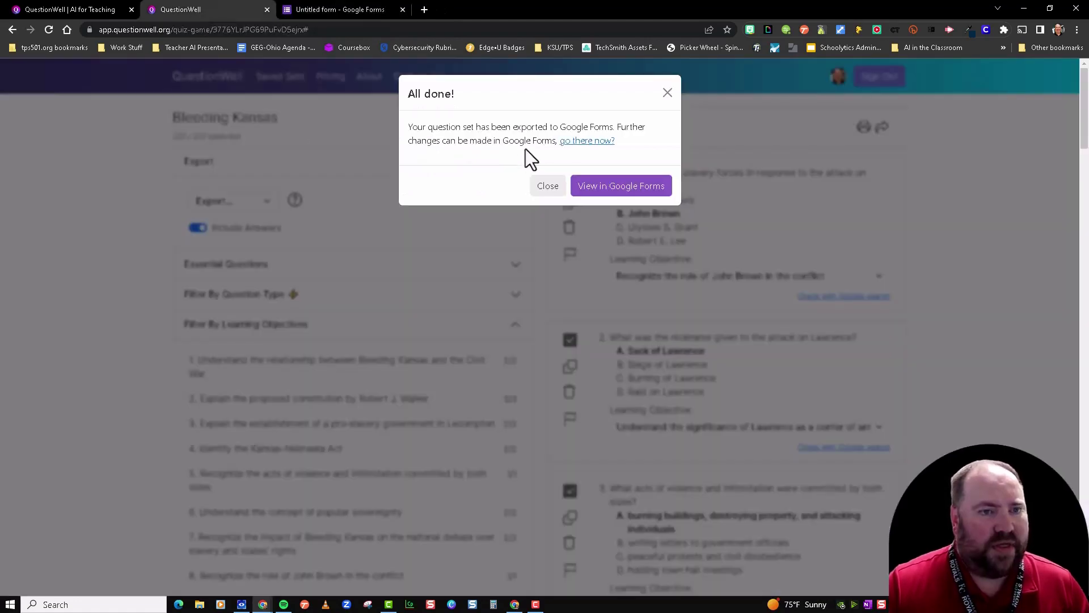
{"action": "left_click", "coordinate": [51, 9]}
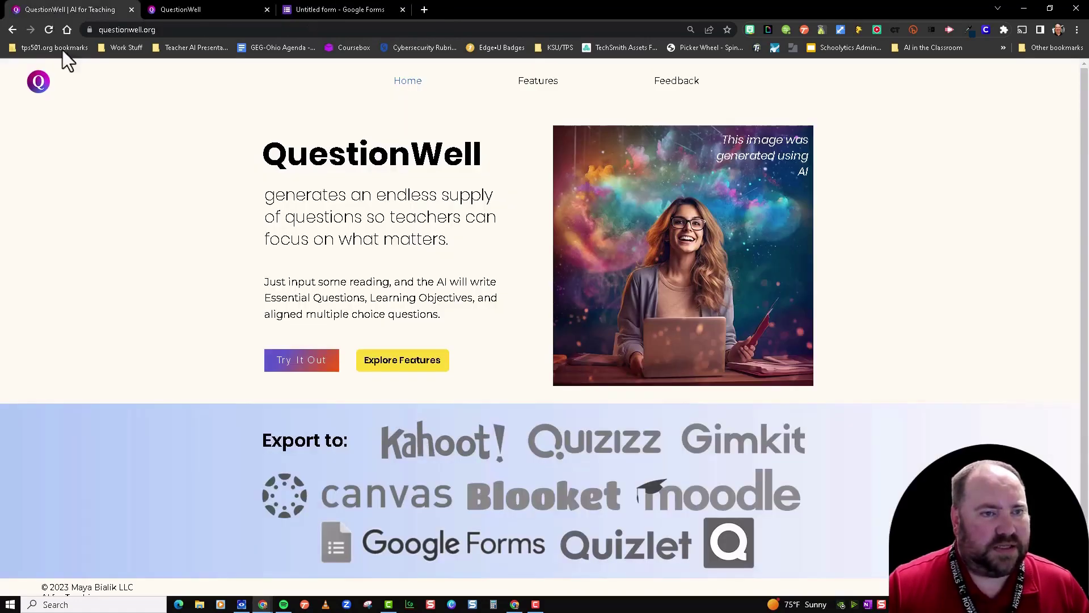